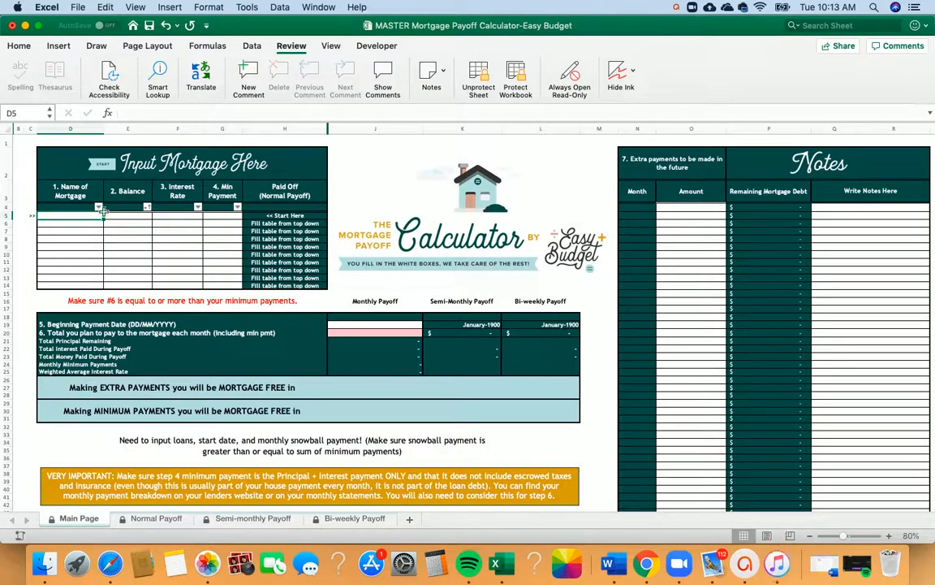
Enter the mortgage in the first input row: name Home, balance 200000, interest rate 5% and minimum payment 1074.
text(Home)
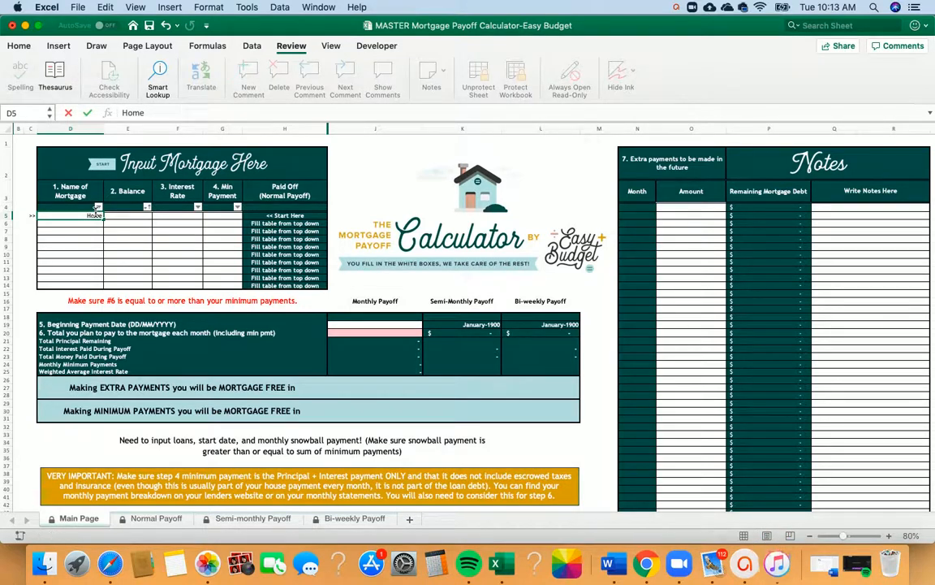
key(Tab)
text(200)
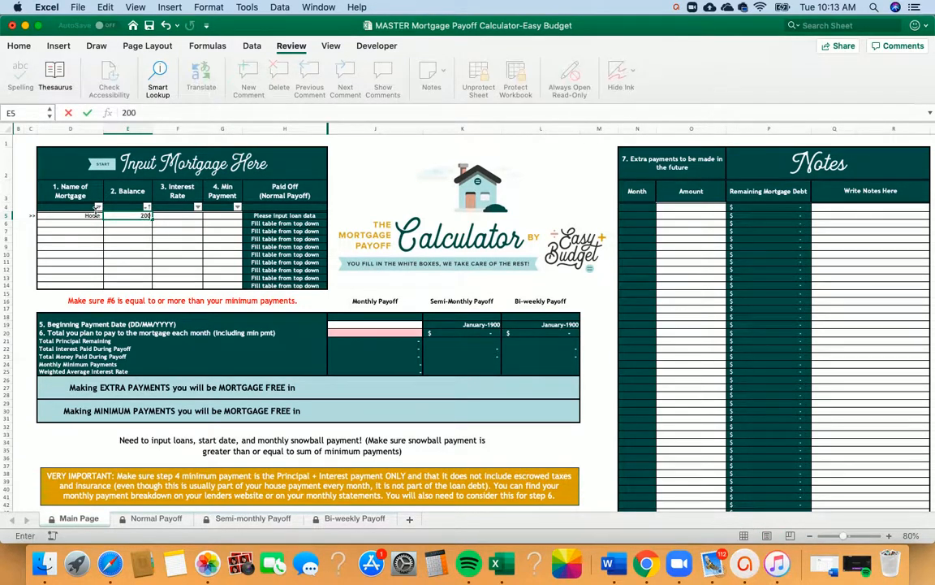
text(000)
click(177, 215)
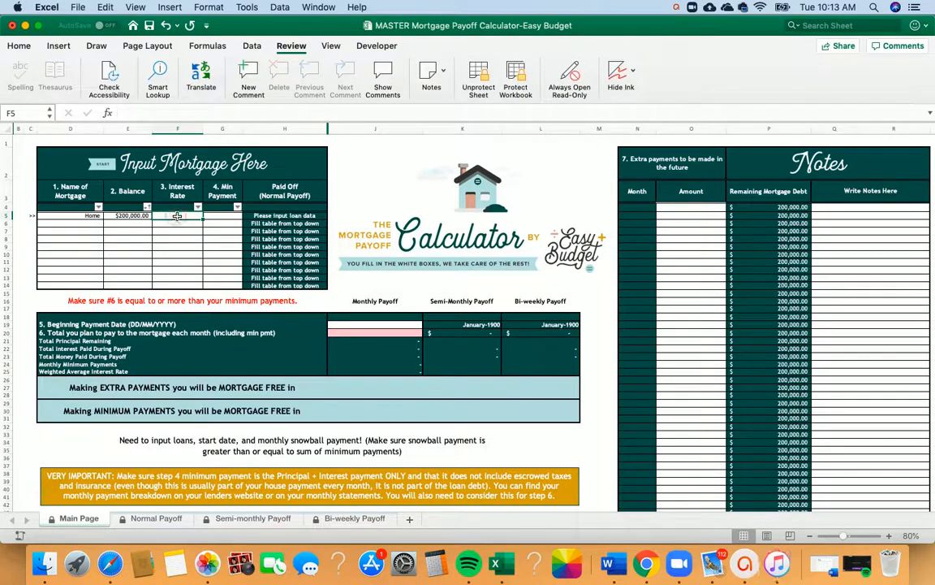
text(5)
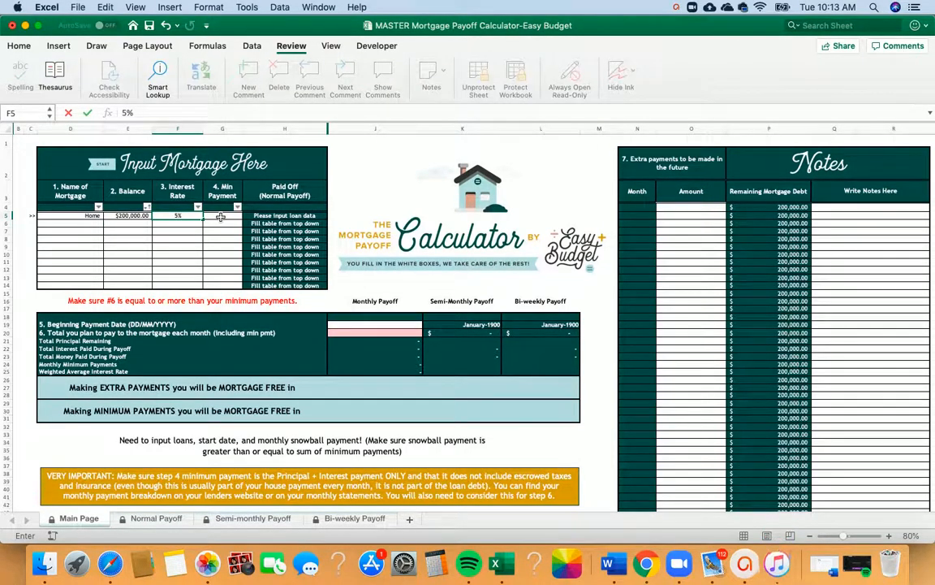
click(220, 217)
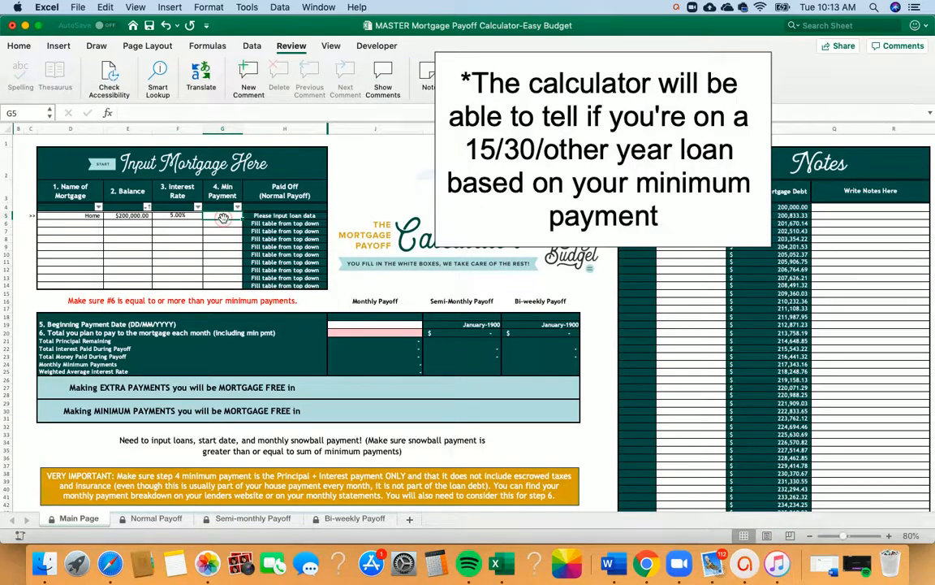
text(1074)
key(Return)
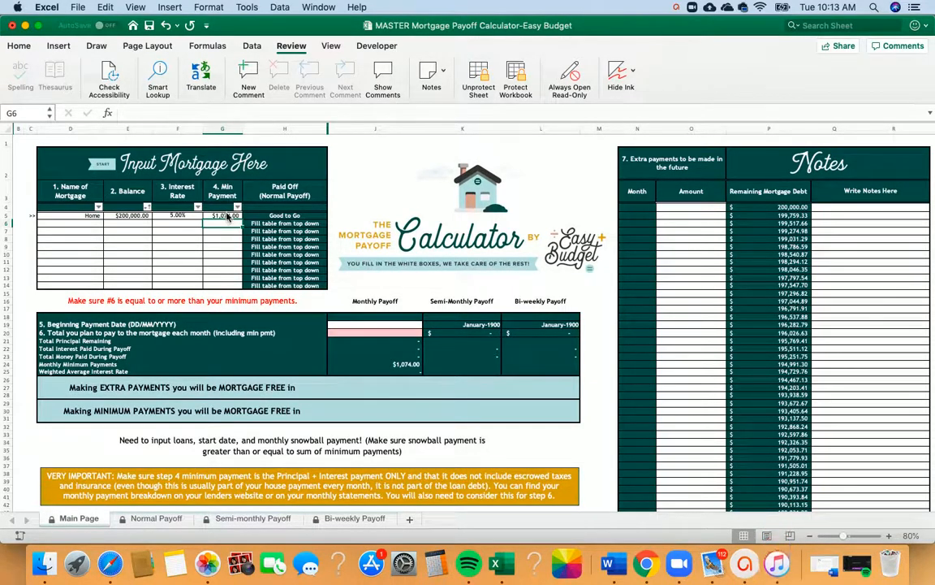
Set the monthly payoff's beginning payment date to July 2019.
click(228, 216)
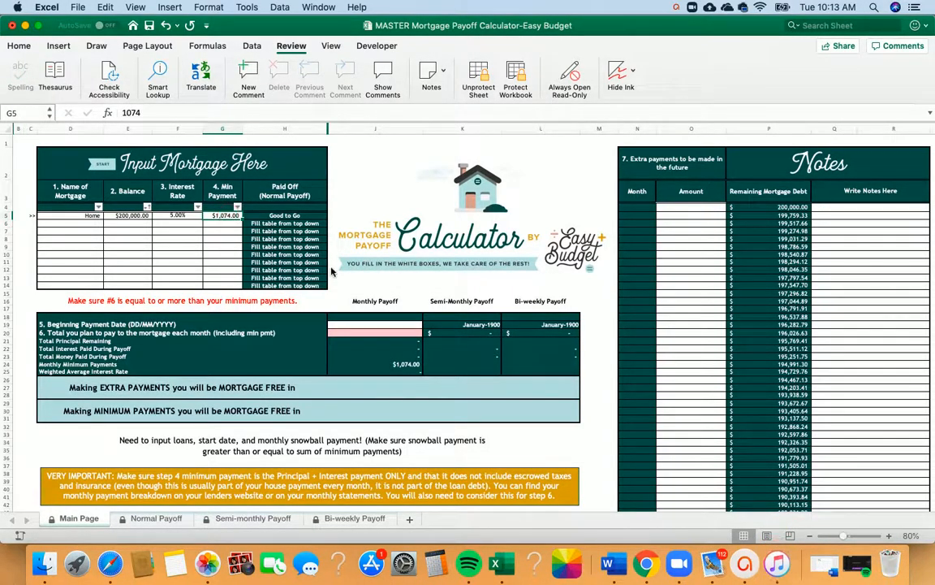
click(374, 333)
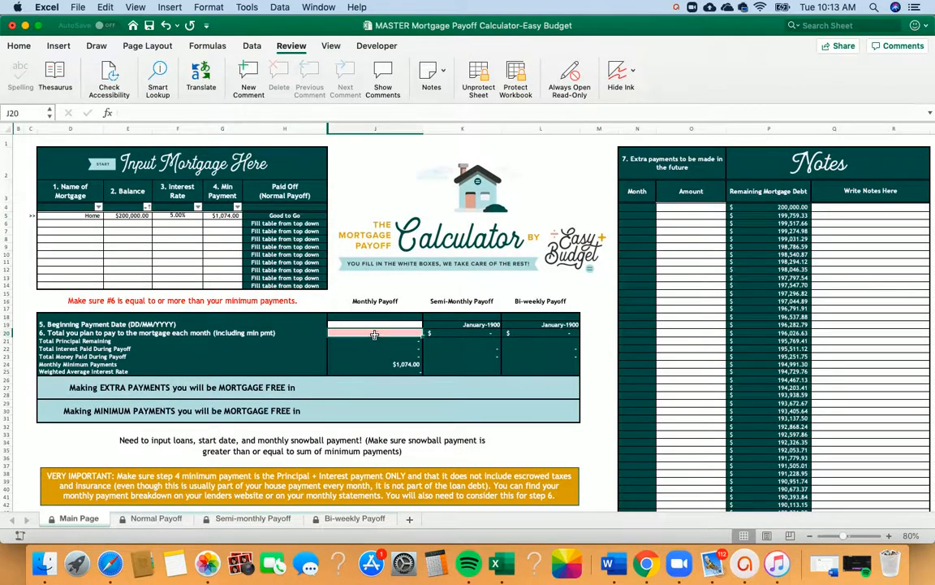
click(228, 216)
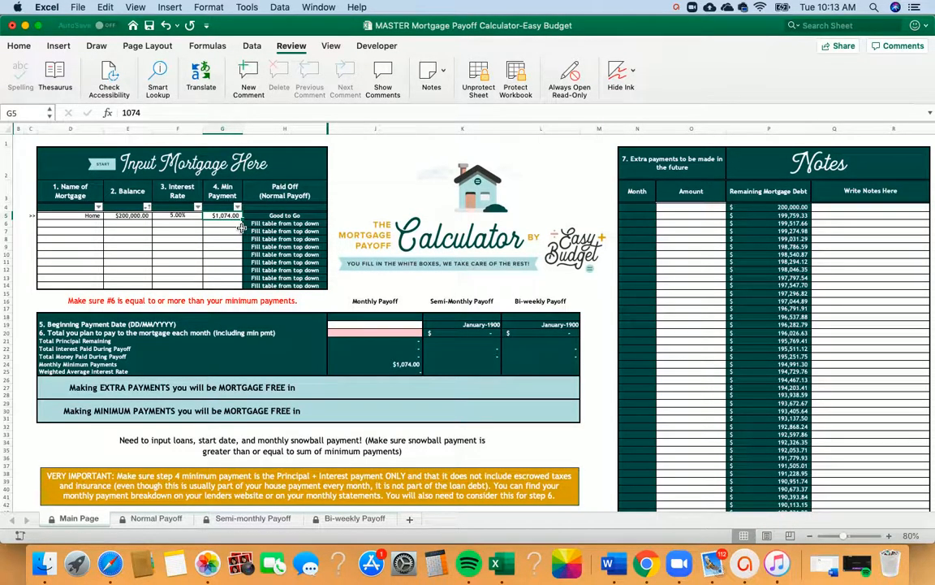
click(377, 324)
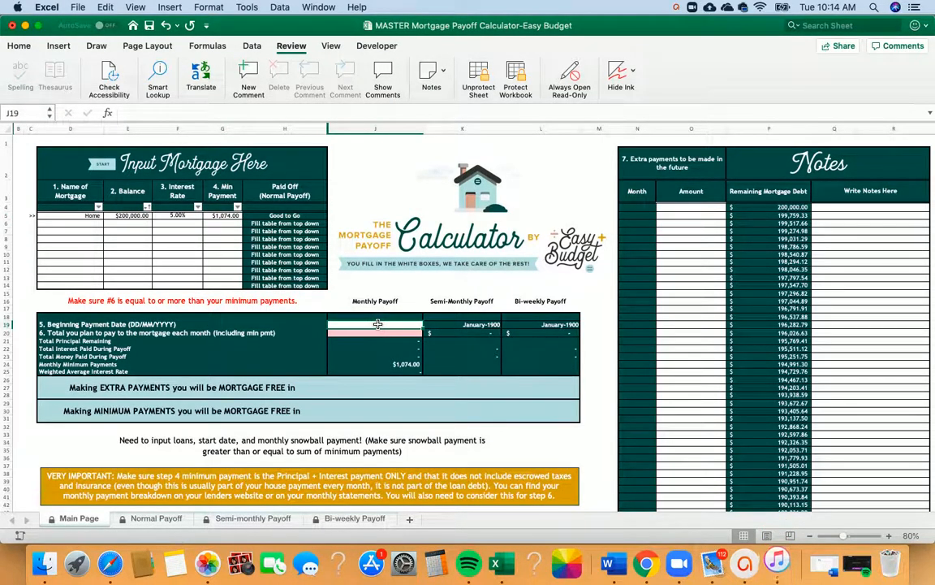
text(July 2019)
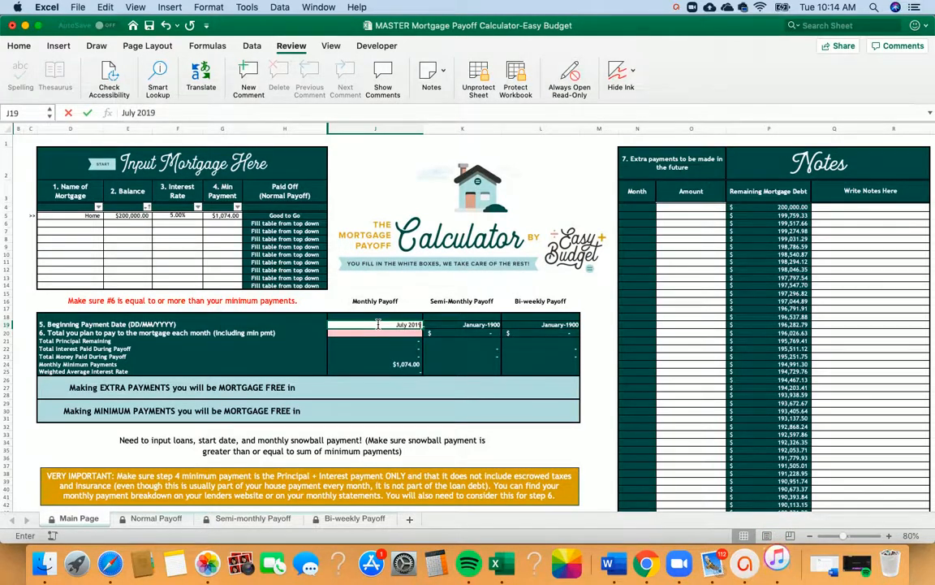
key(Return)
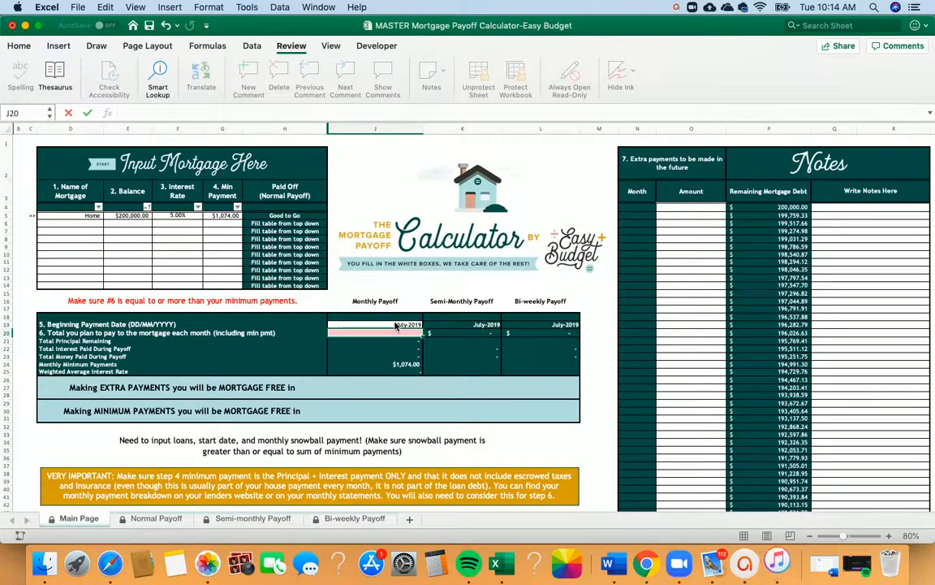
Set the total planned monthly mortgage payment, including the minimum payment, to 1374.
click(143, 216)
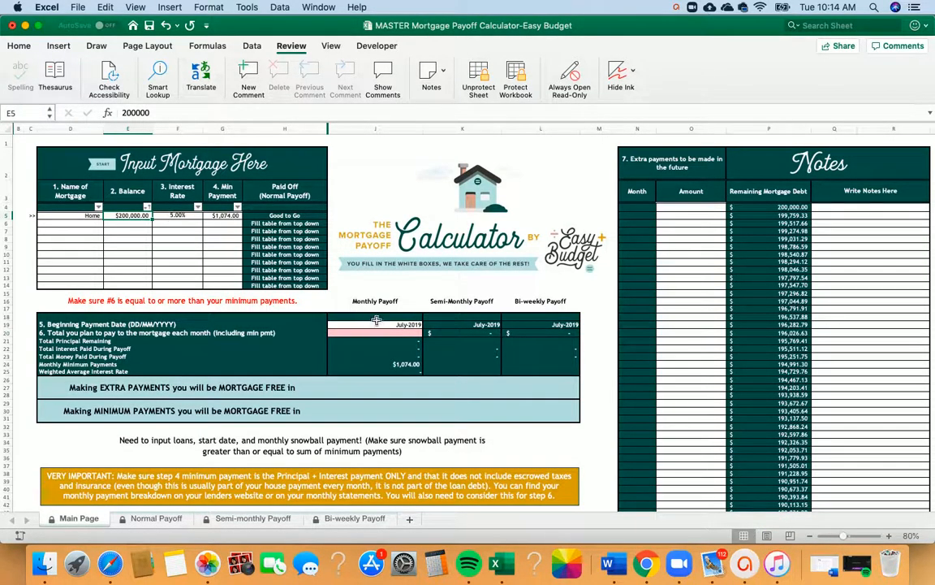
click(408, 323)
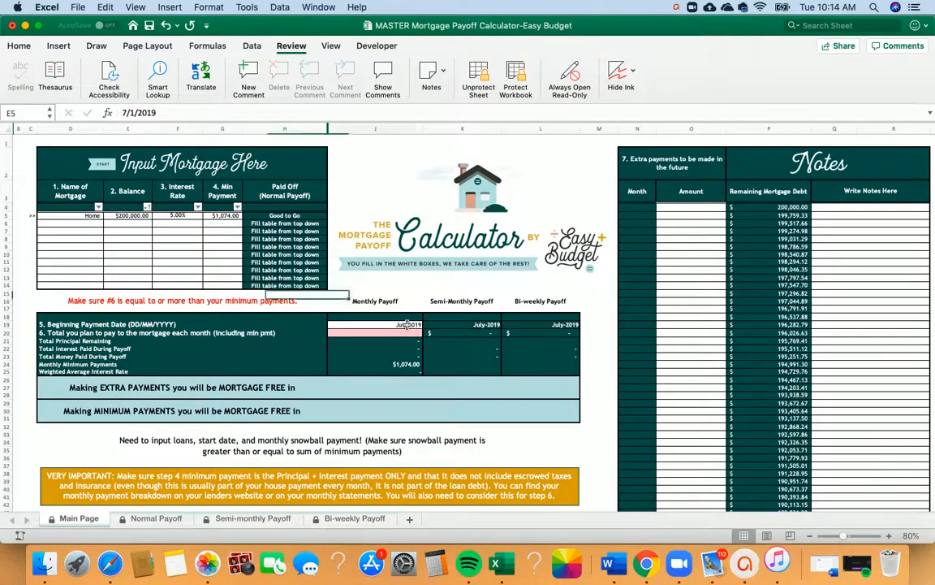
click(401, 332)
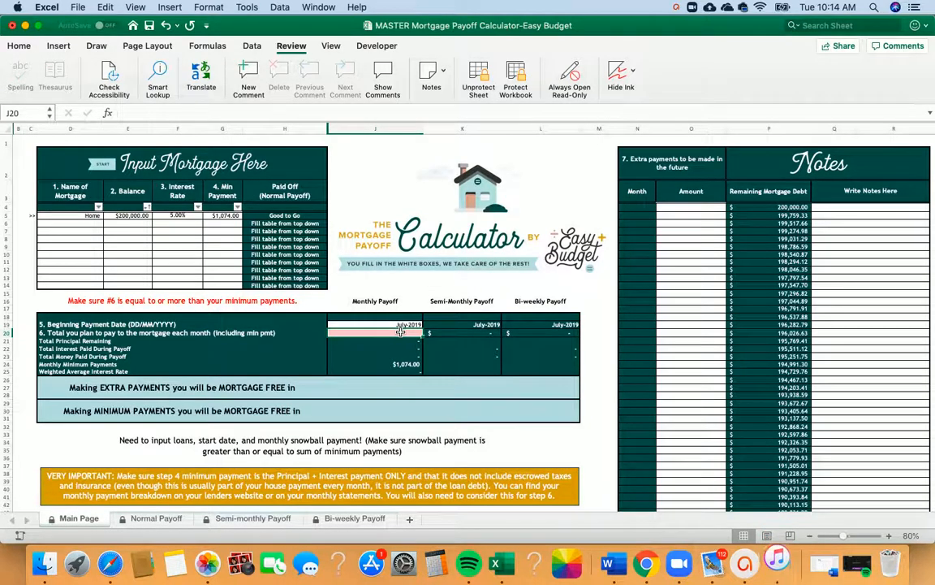
text(1374)
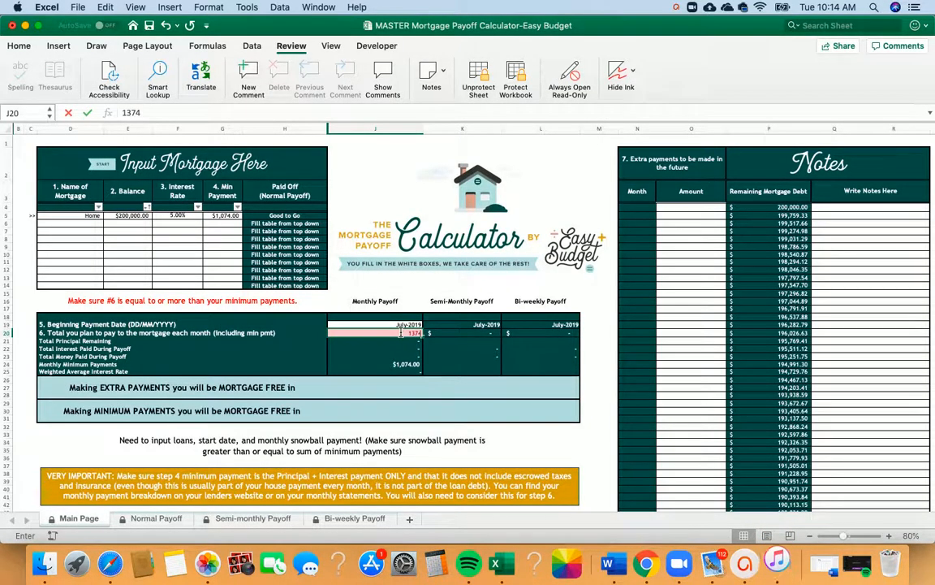
key(Return)
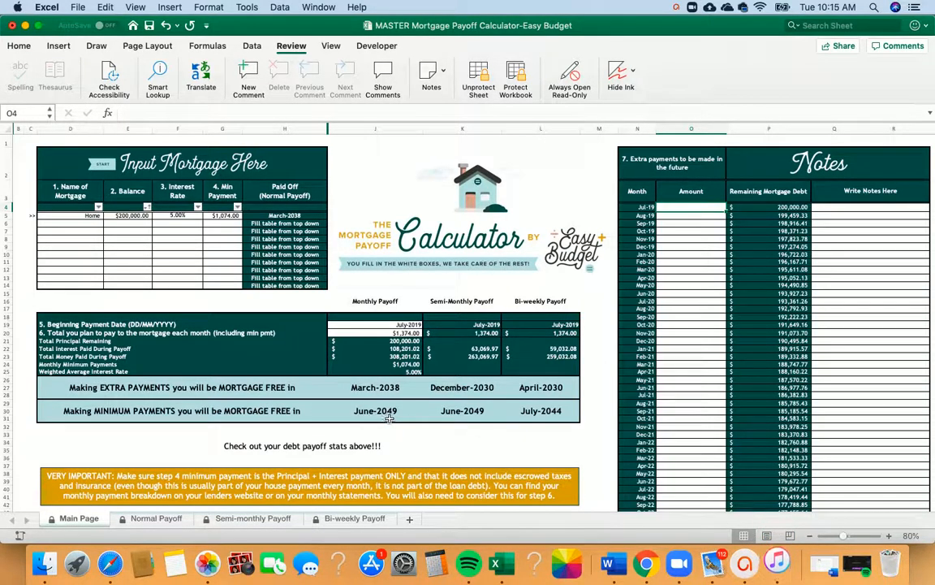
Change the total planned monthly mortgage payment to the minimum payment of 1074.
click(413, 333)
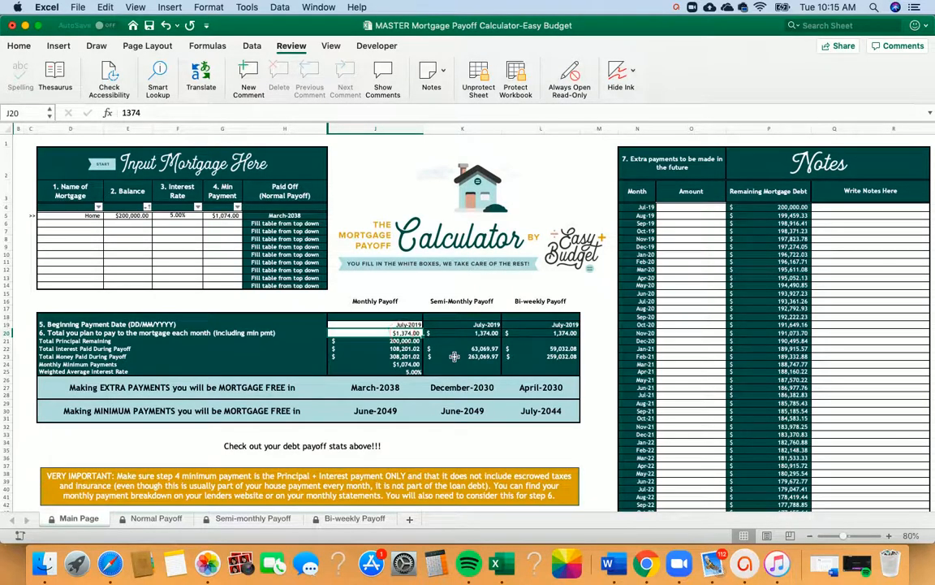
text(10)
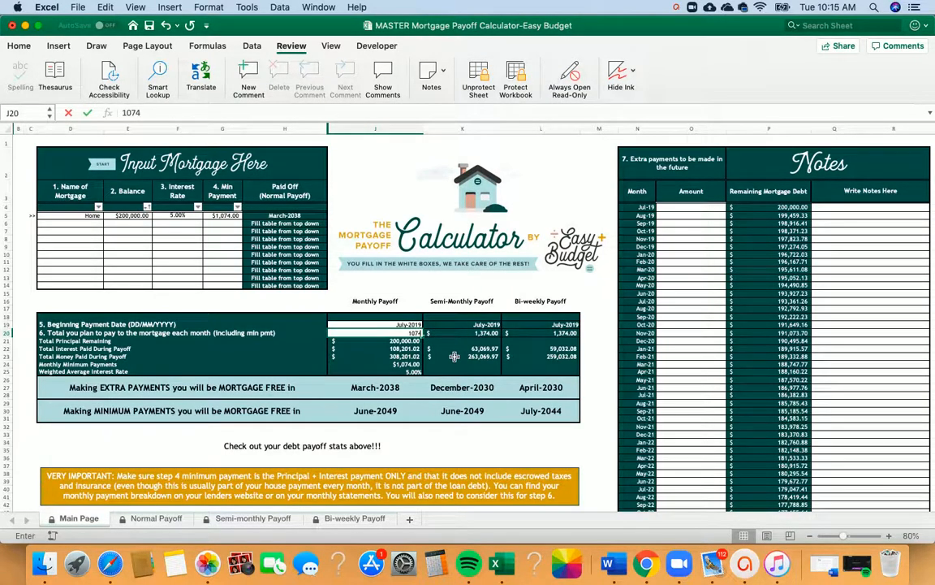
click(691, 208)
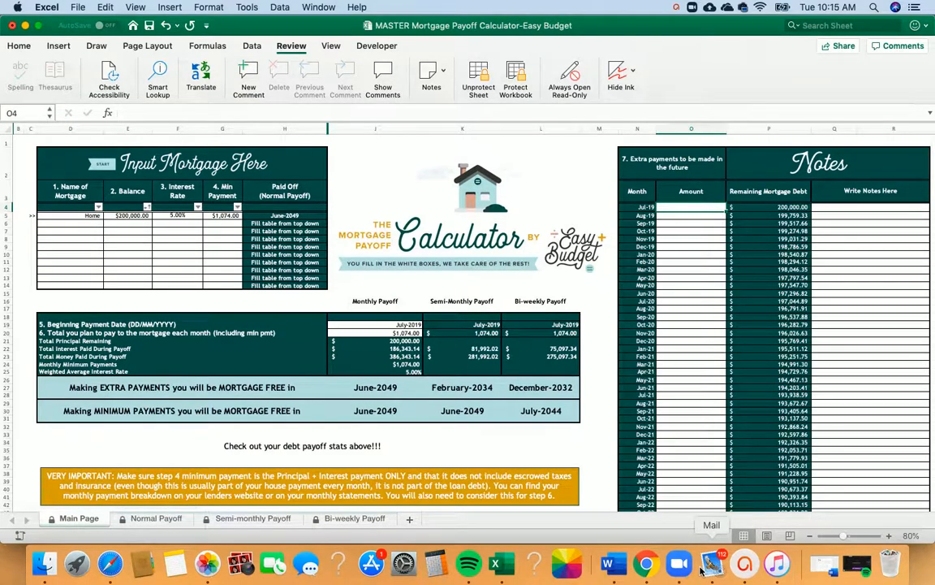
Set the total planned monthly mortgage payment back to 1374.
click(387, 333)
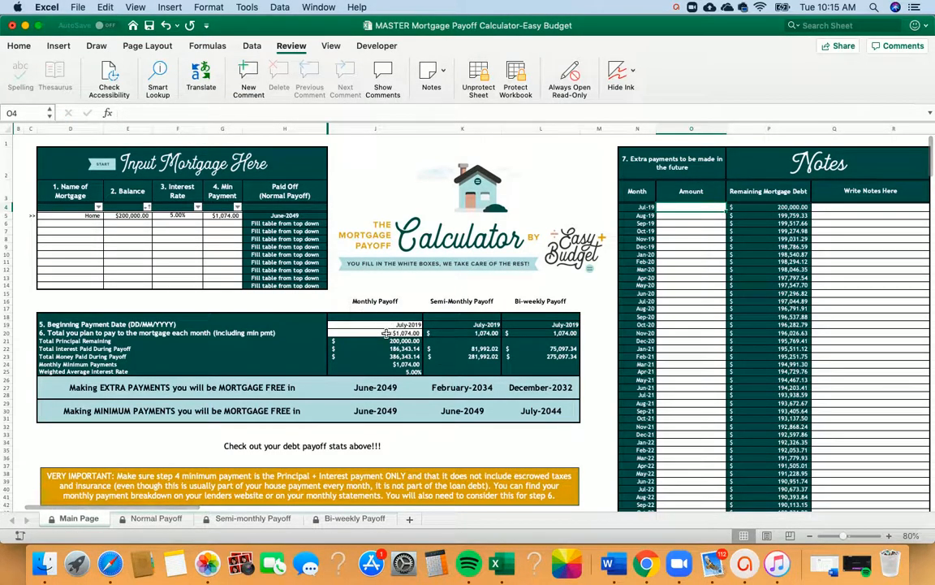
text(1)
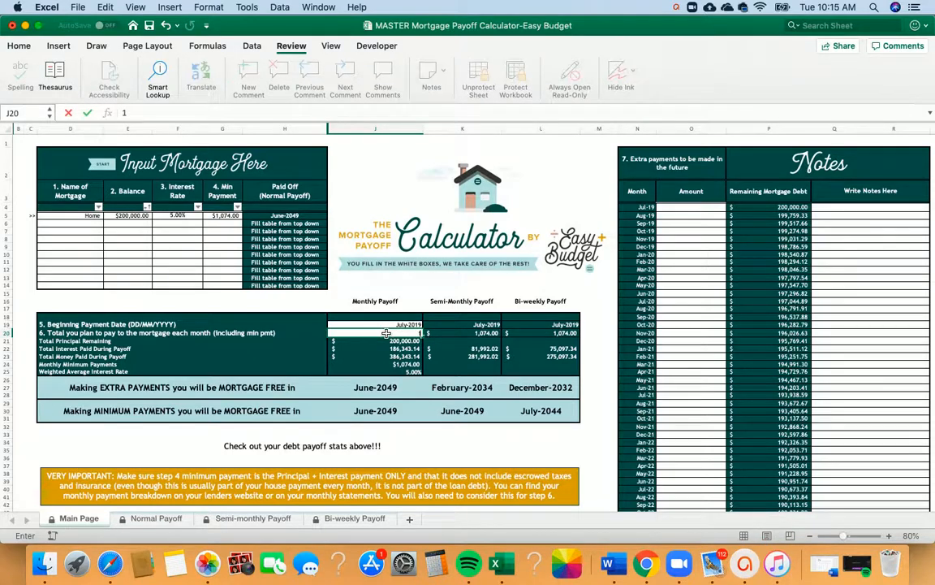
text(,374)
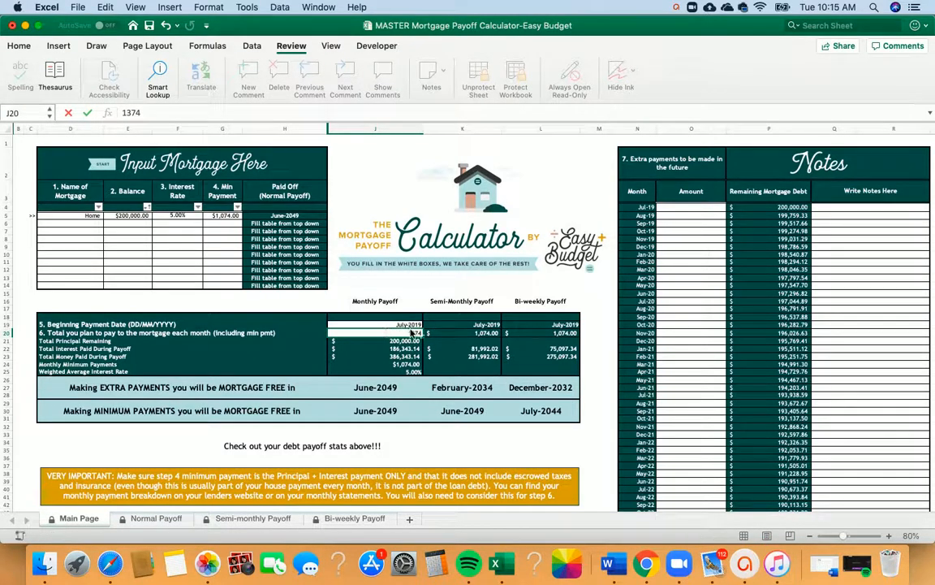
key(Return)
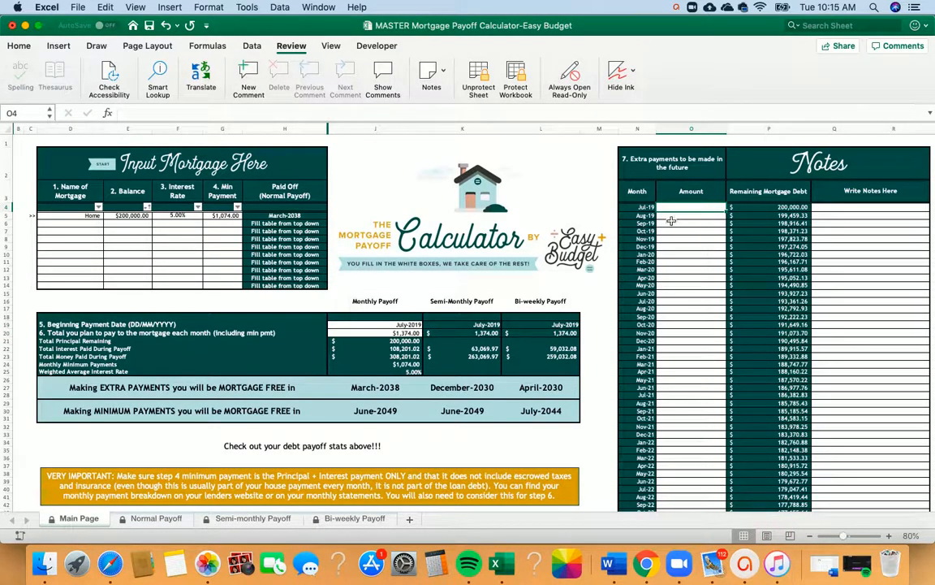
Enter extra future payments of 5000 for Feb-20, Feb-21 and Feb-22 in the Amount column.
click(678, 261)
text(50)
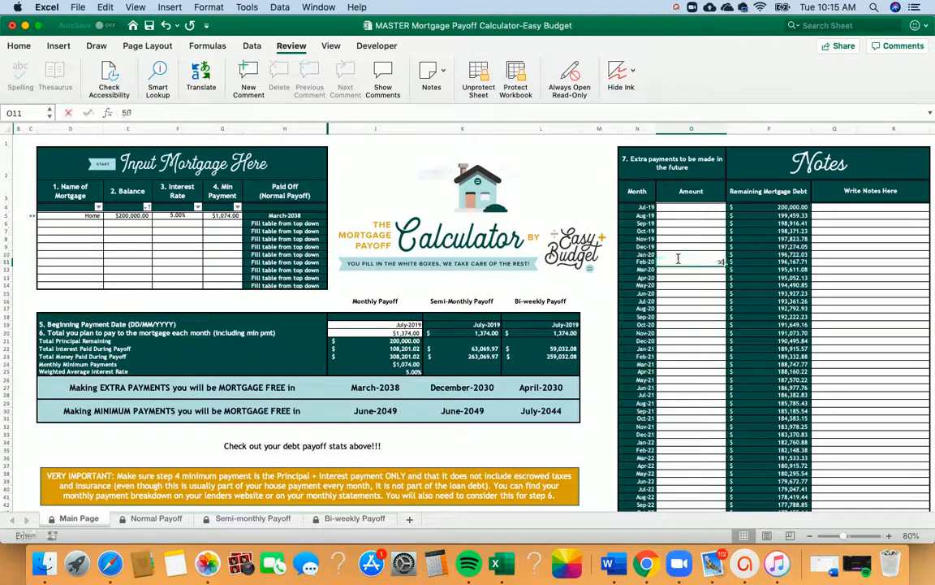
text(00)
key(Return)
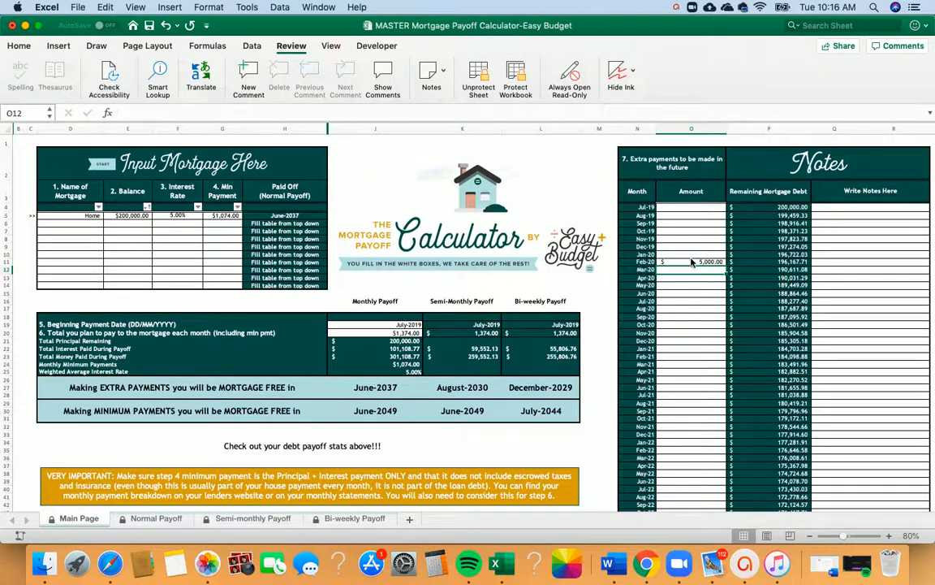
click(674, 356)
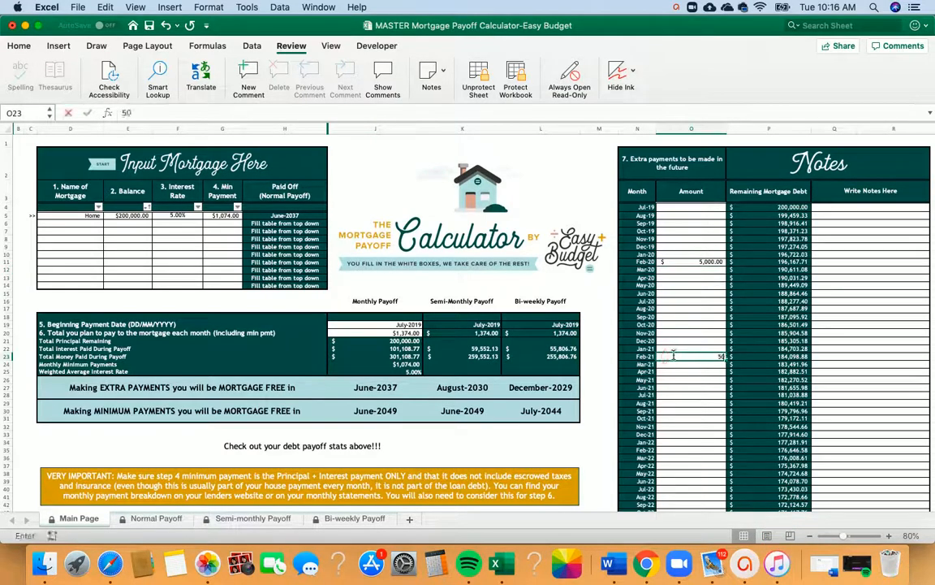
text(5000)
Fill the yearly extra-payment pattern of Jul-19 through Jun-21 down the Amount column past row 200.
click(689, 262)
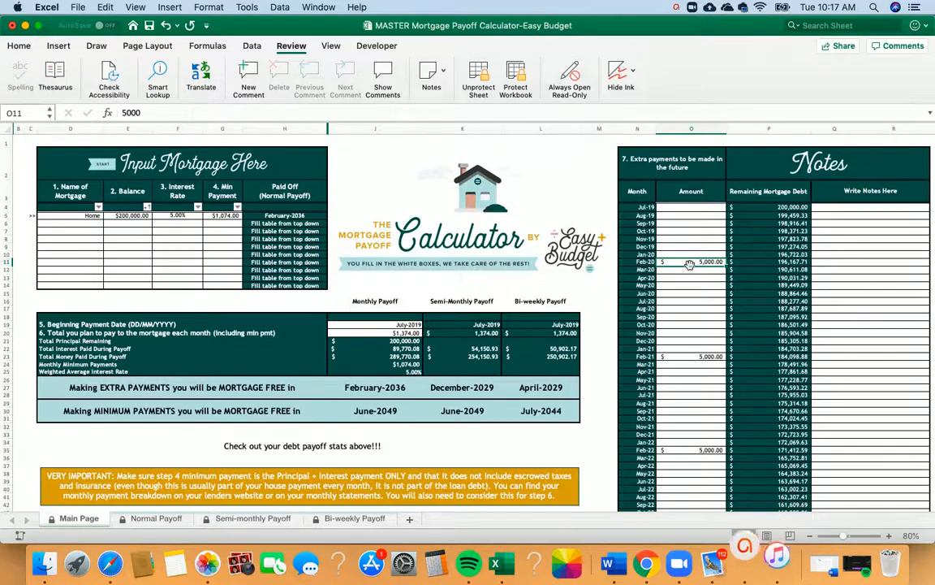
scroll(690, 263, down, 3)
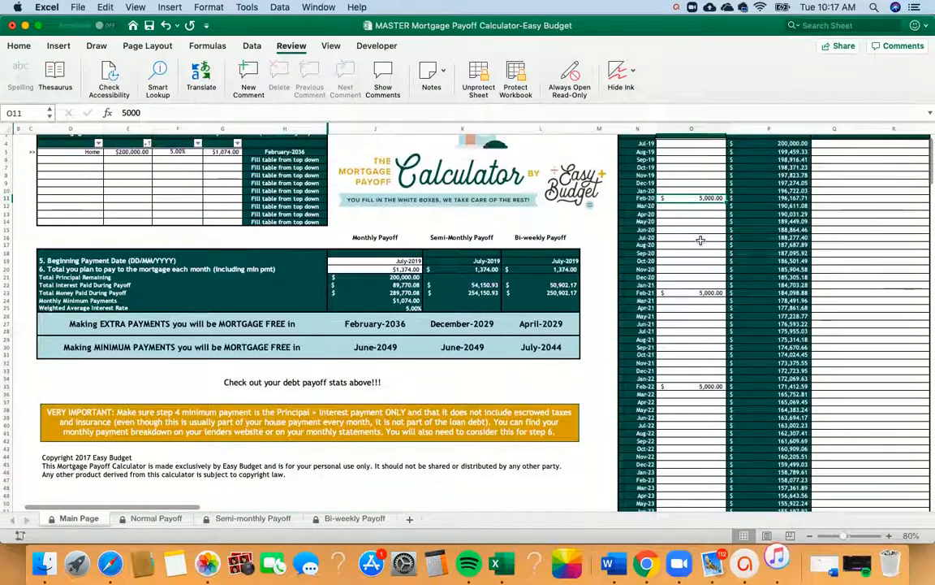
scroll(696, 264, up, 4)
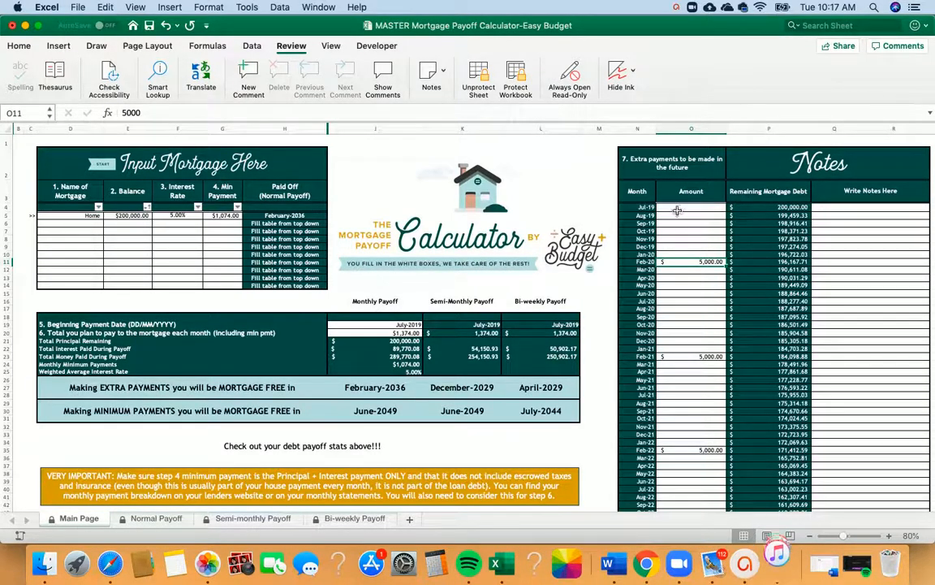
drag(676, 208, 674, 387)
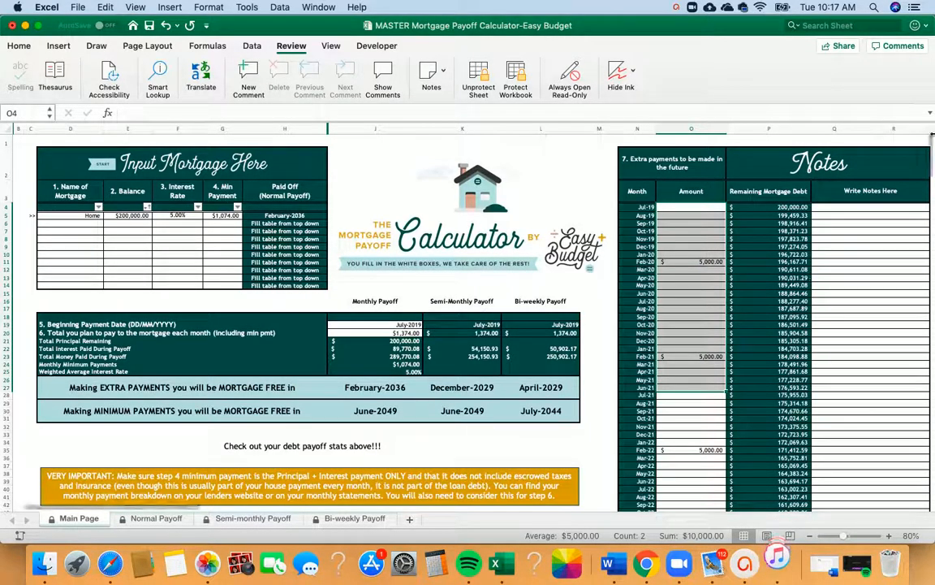
drag(931, 155, 929, 168)
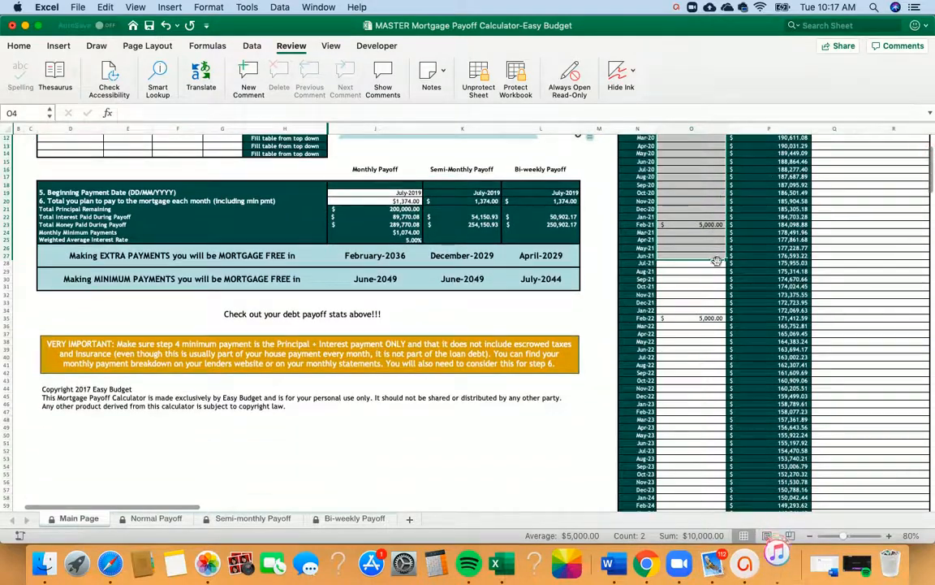
mouse_move(724, 262)
mouse_down()
mouse_move(730, 536)
mouse_move(709, 473)
mouse_up()
click(844, 300)
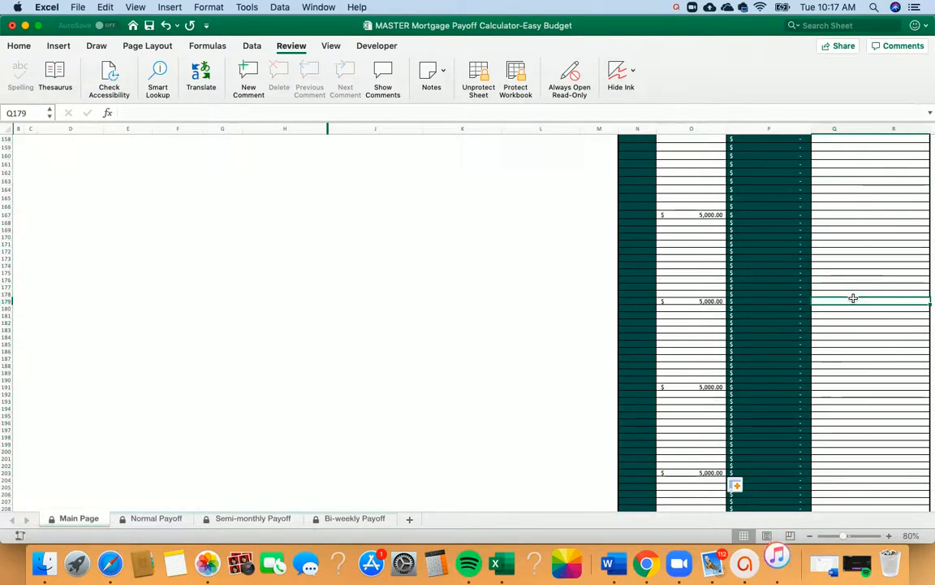
drag(932, 300, 932, 132)
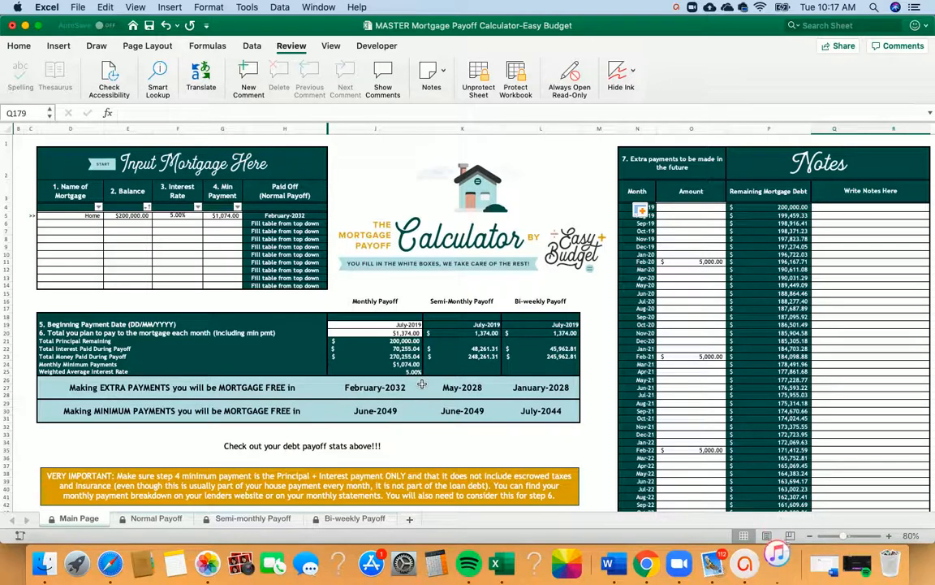
click(406, 333)
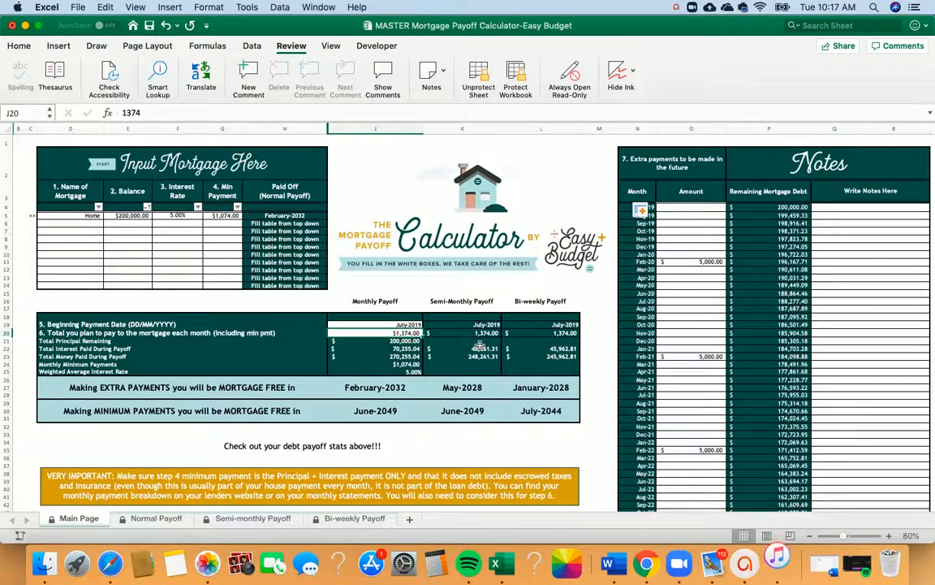
click(712, 262)
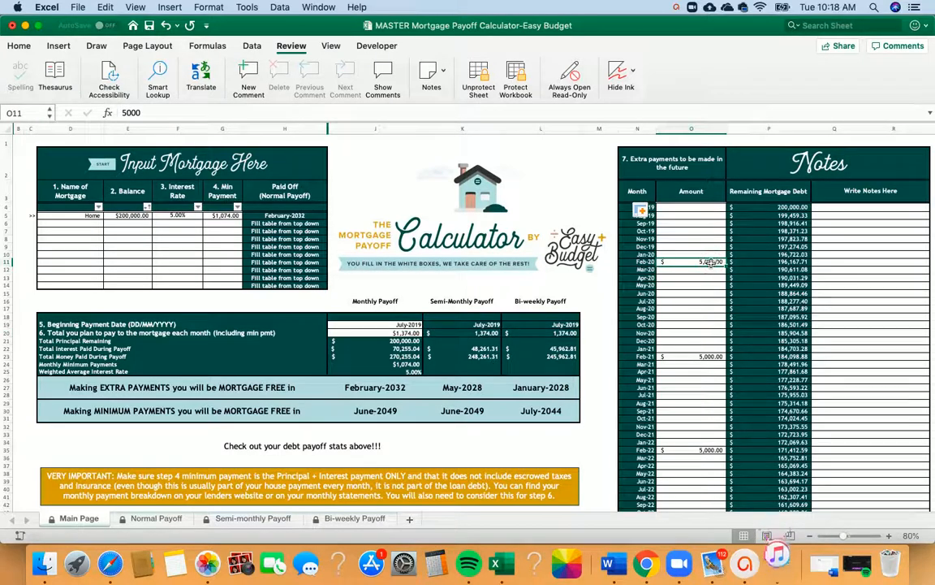